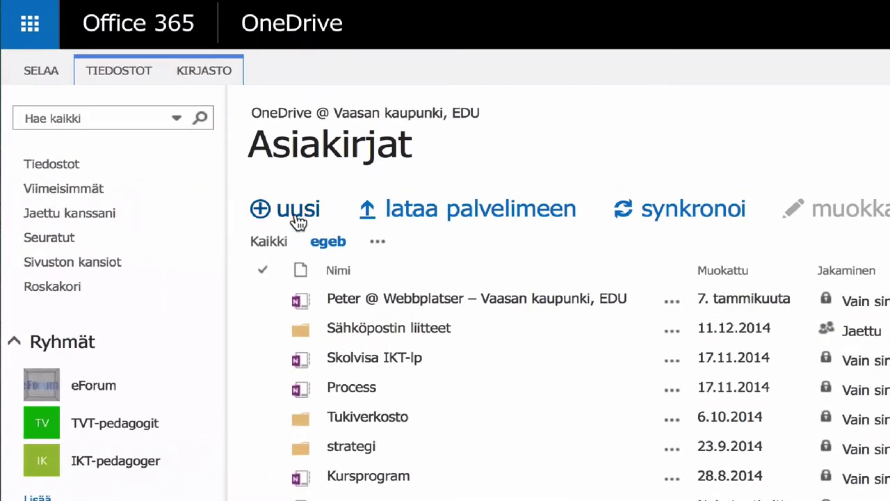
Create a new Excel workbook in OneDrive and widen columns A through D equally to several times their default width
click(298, 221)
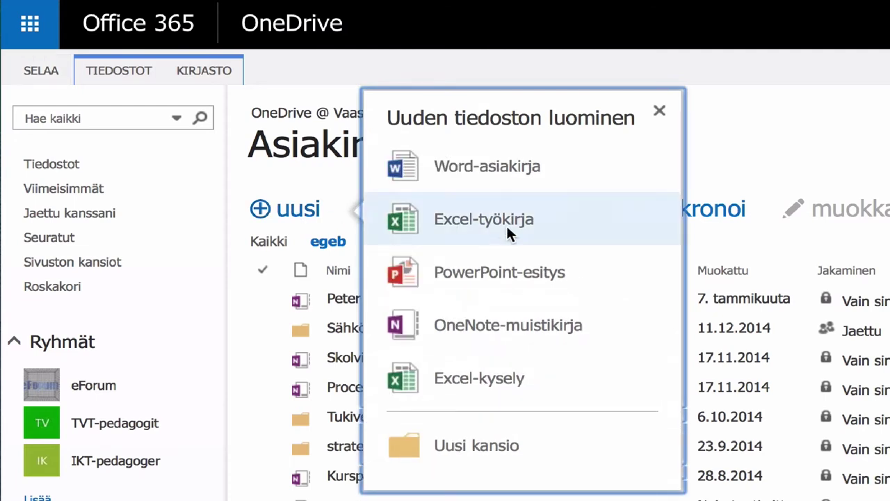
click(506, 223)
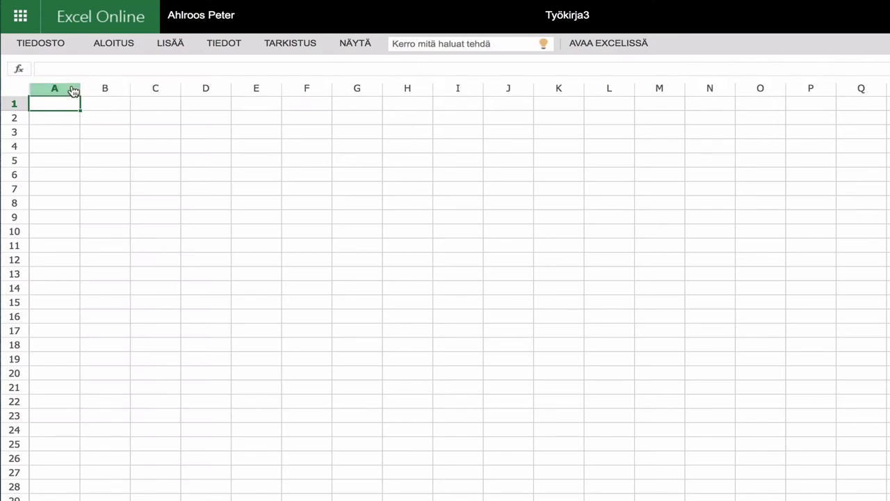
drag(73, 91, 199, 86)
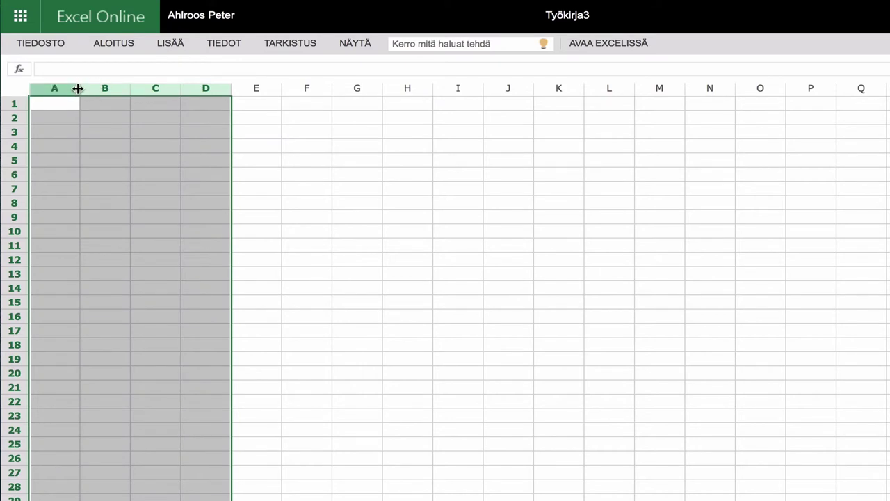
drag(78, 89, 254, 96)
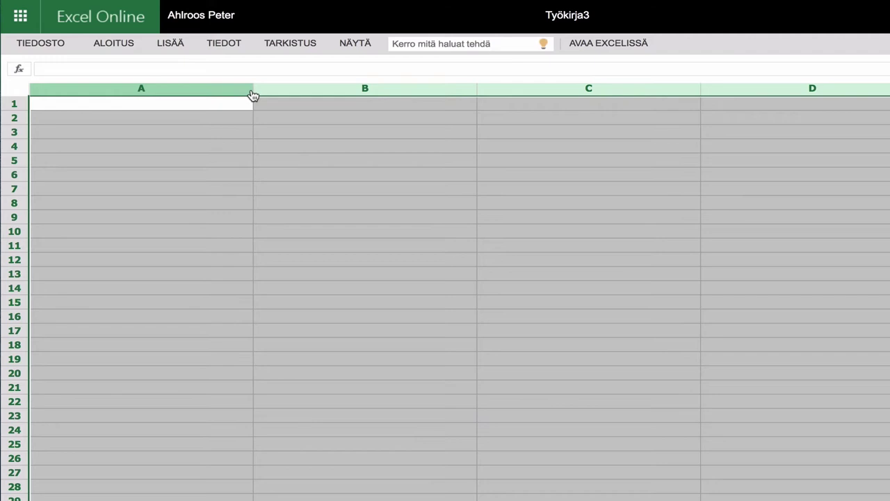
click(160, 148)
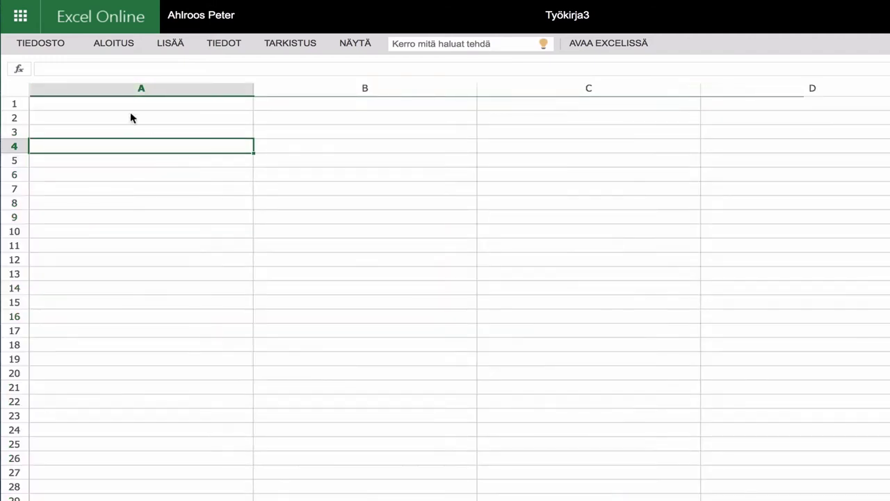
Enter the column headings "Suomeksi" in cell A1 and "Ruotsiksi" in cell B1
click(88, 106)
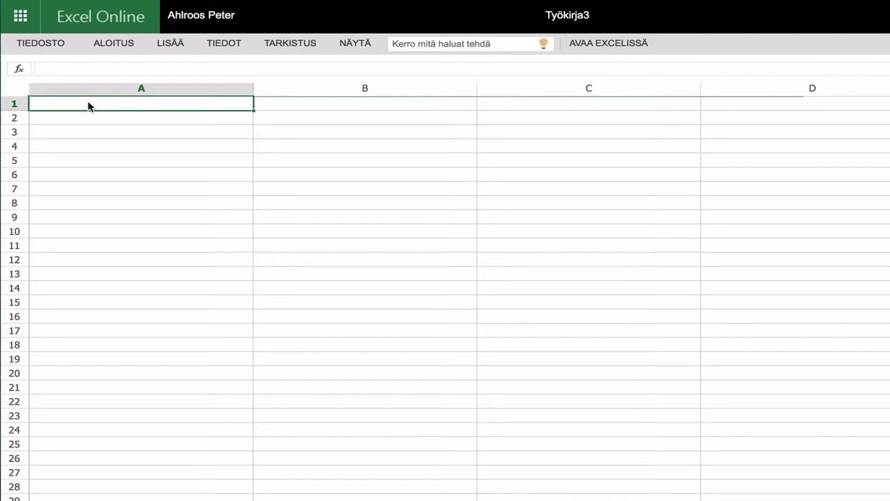
text(Suomeksi)
key(Return)
click(364, 103)
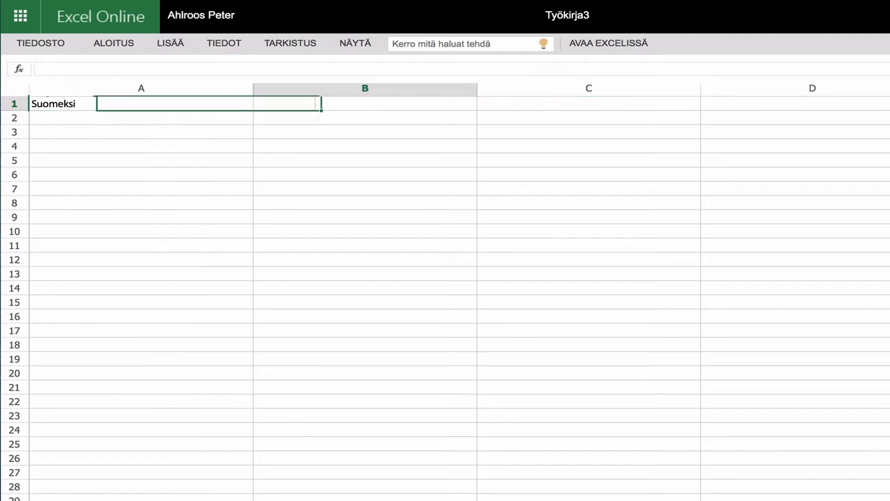
text(Ruotsik)
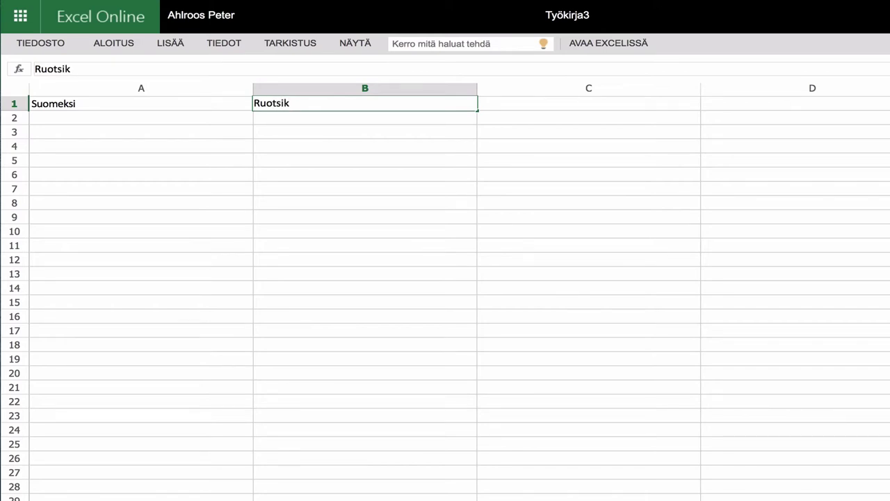
text(si)
key(Tab)
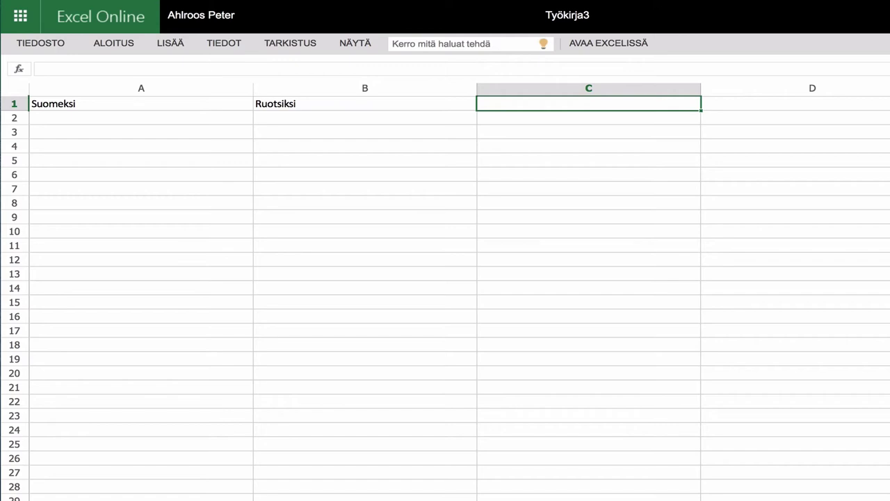
Enter the column headings "oikea vastaus" in cell C1 and "Tulos" in cell D1
text(vast)
key(BackSpace)
key(BackSpace)
key(BackSpace)
key(BackSpace)
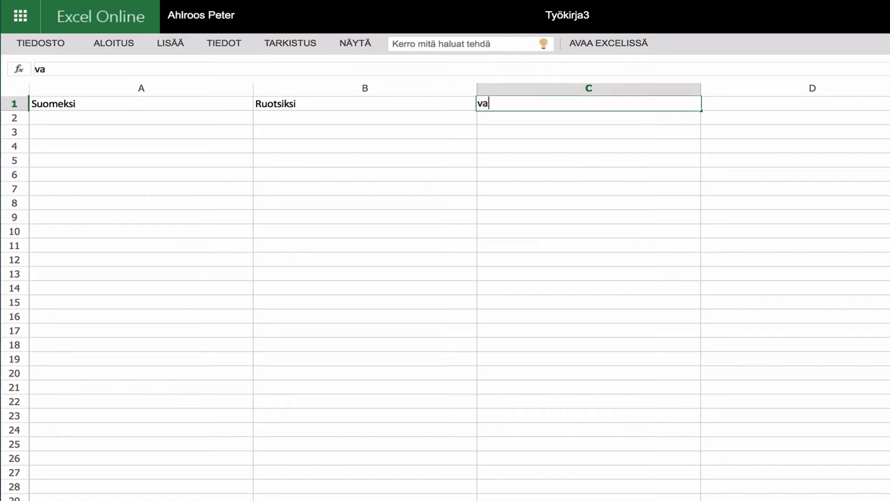
text(oikea vastaus)
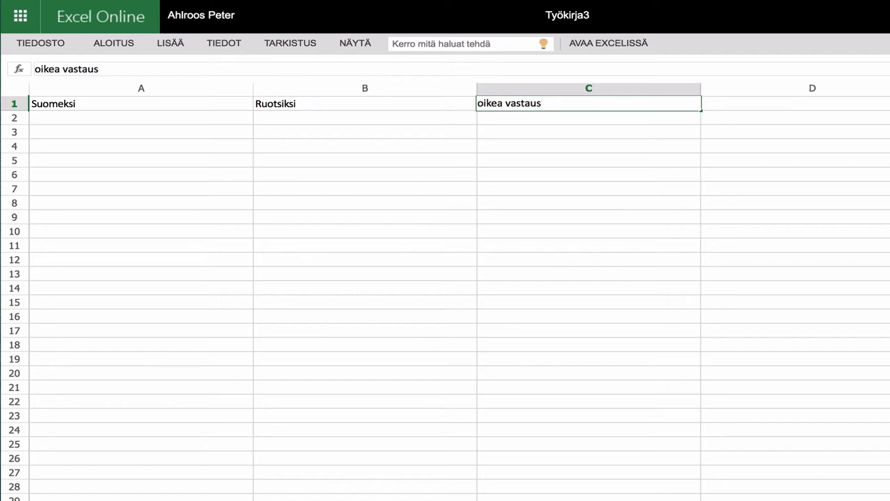
key(Tab)
text(Tulos)
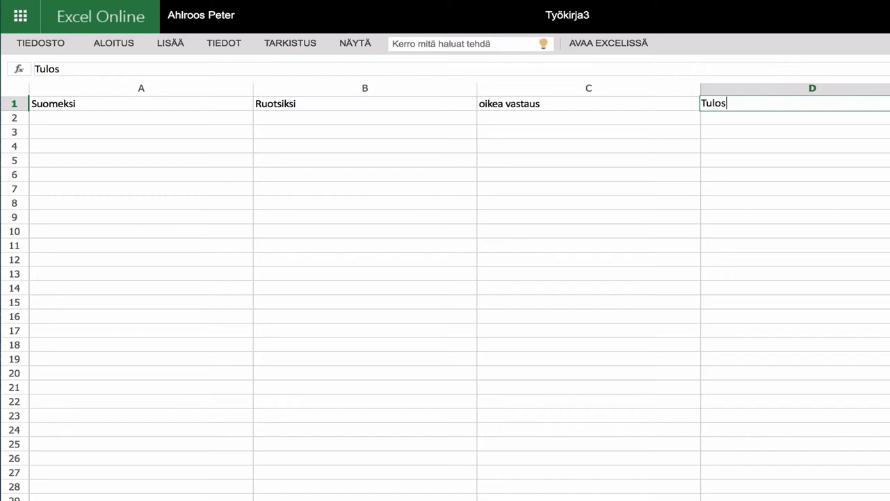
key(Return)
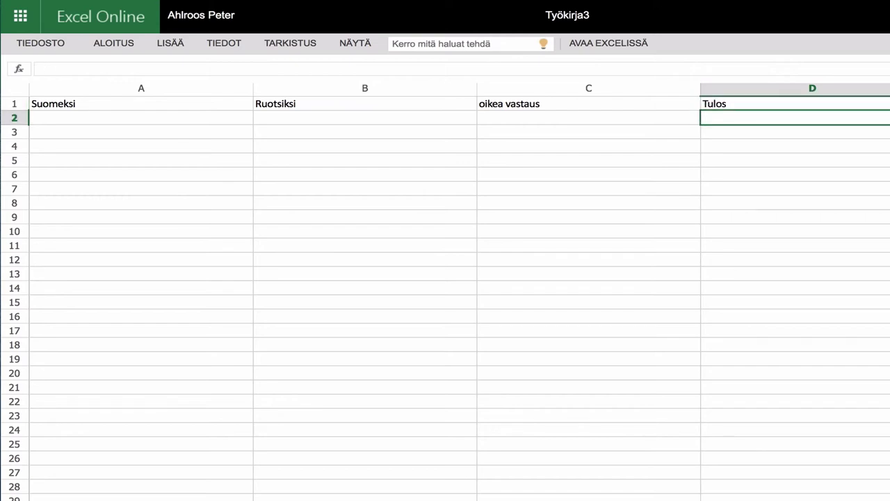
Enter the word "Pallo" in cell A2 and its correct translation "boll" in cell C2, leaving B2 empty
click(589, 118)
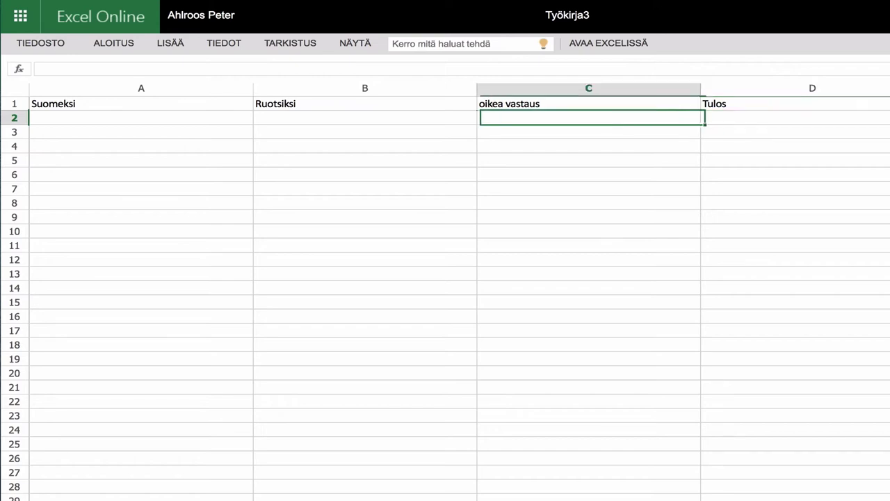
click(365, 117)
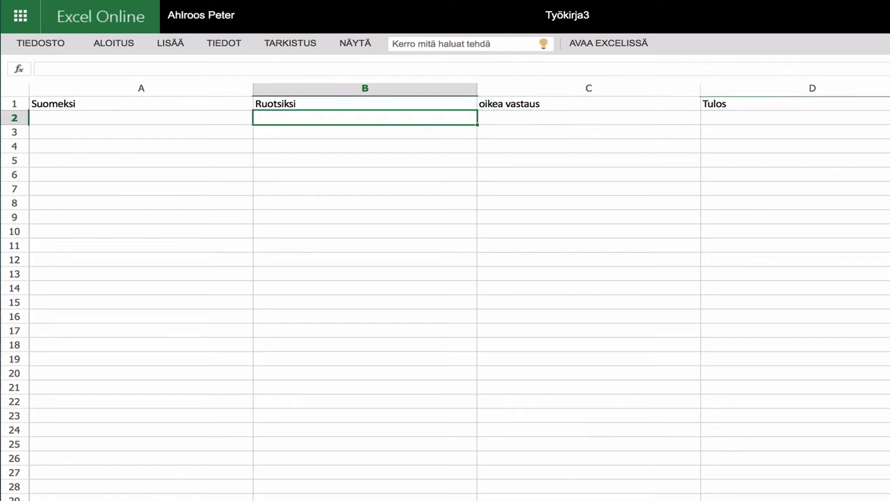
click(141, 118)
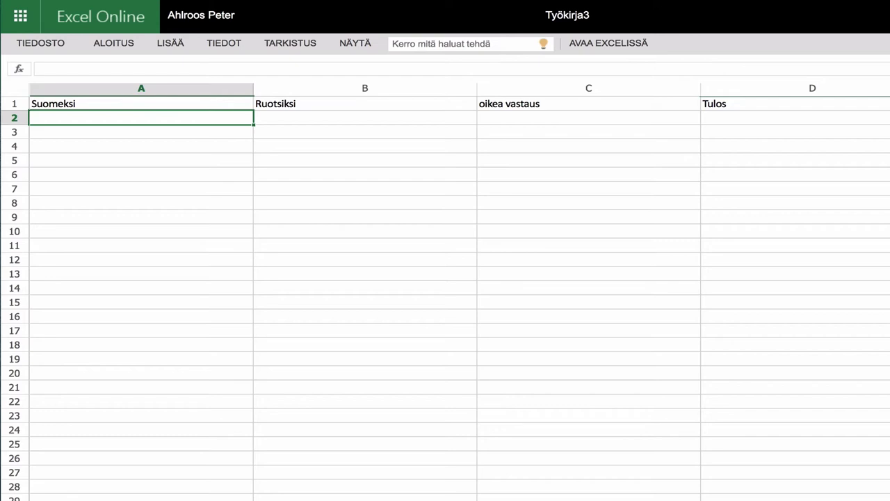
text(Pall)
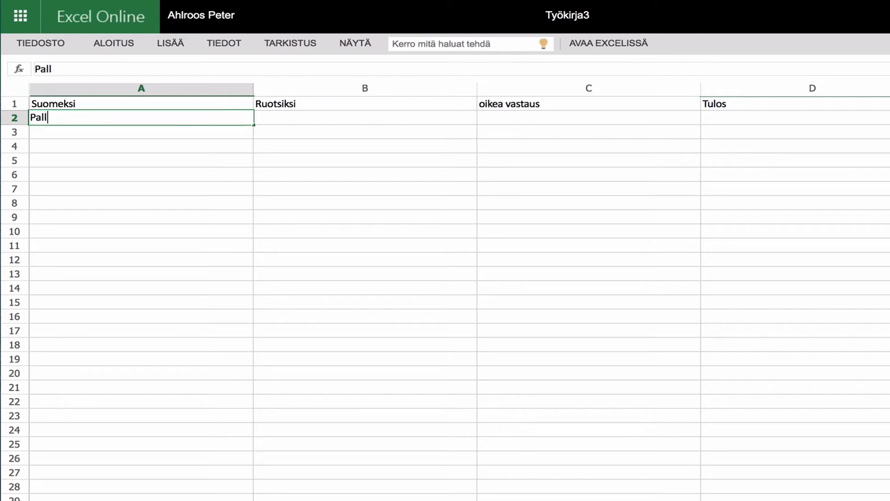
text(o)
key(Tab)
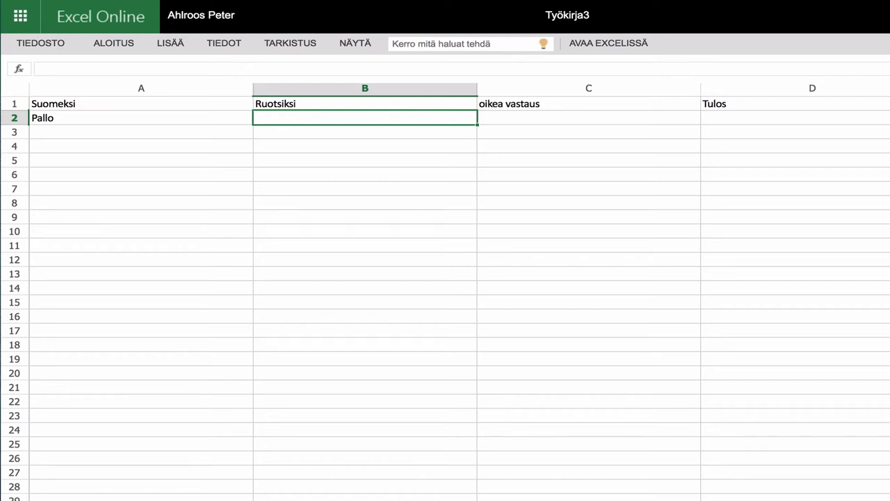
click(589, 117)
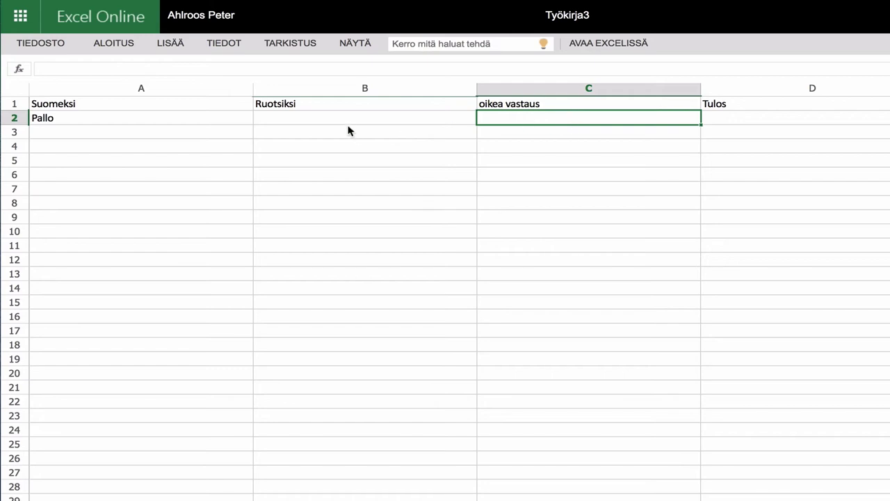
text(boll)
key(Tab)
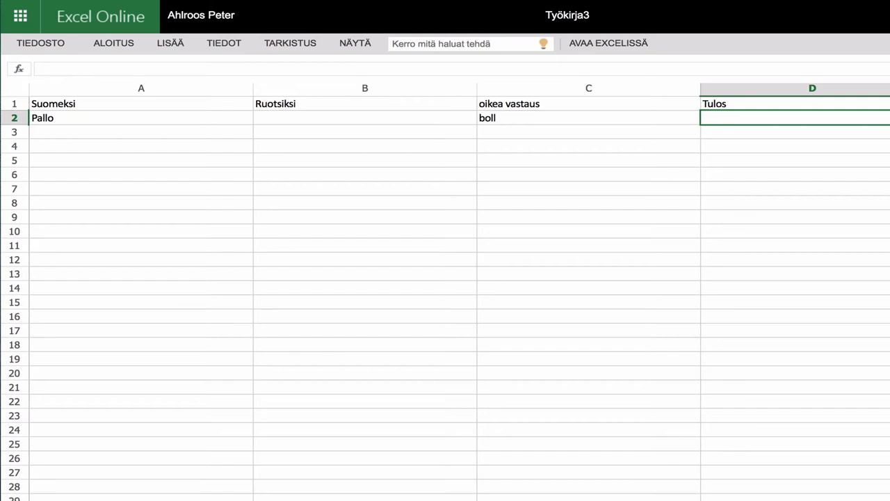
Enter the formula =vertaa(B2;C2) in cell D2 to compare the given answer with the correct one
text(=vert)
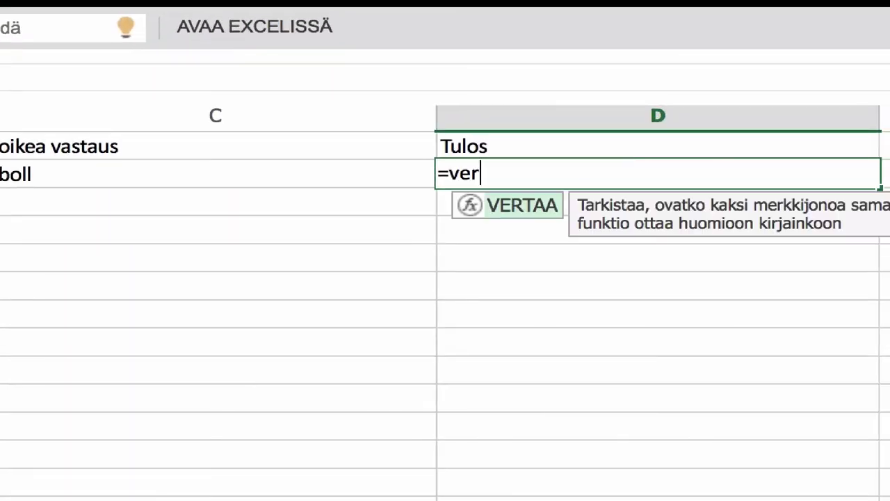
text(t)
key(BackSpace)
text(aa()
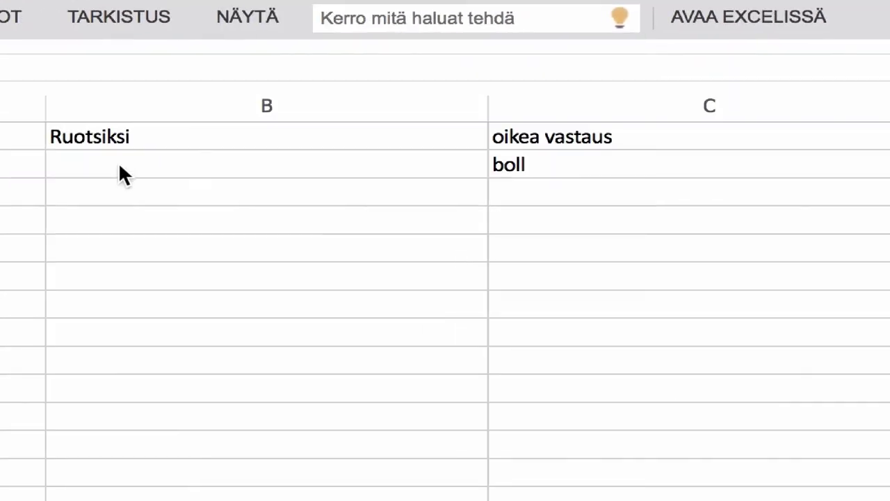
click(119, 168)
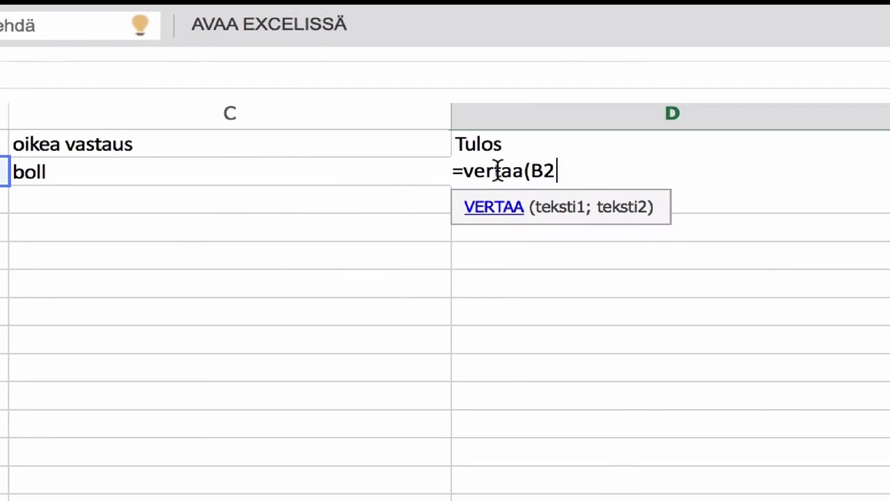
text(;)
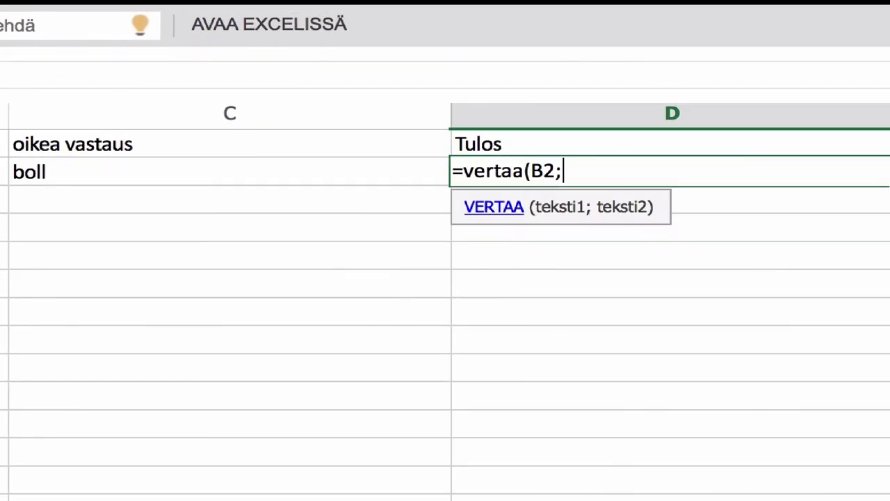
click(84, 167)
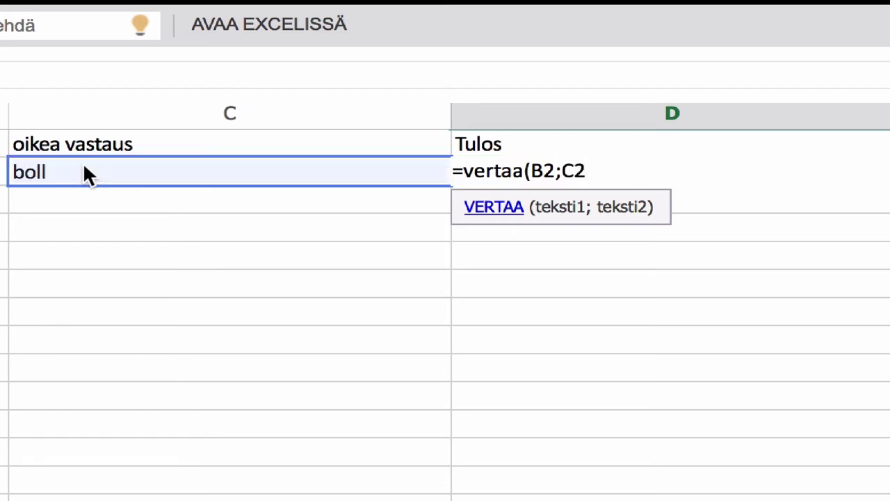
text())
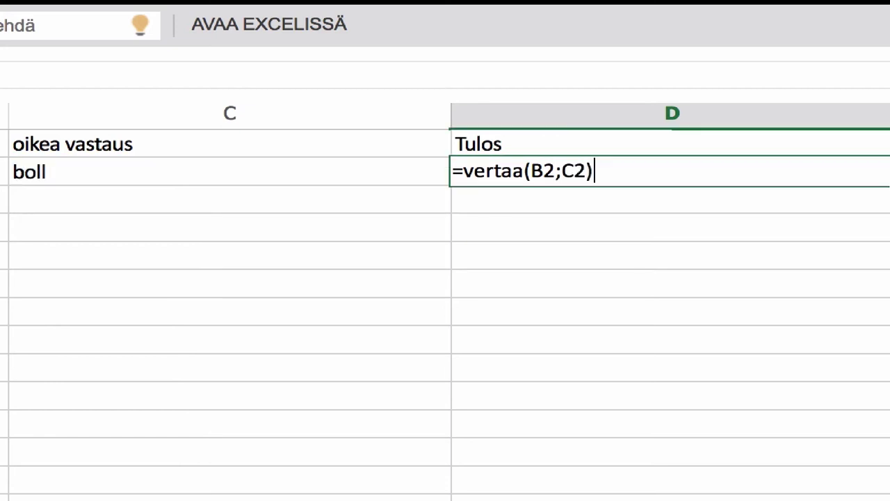
key(Return)
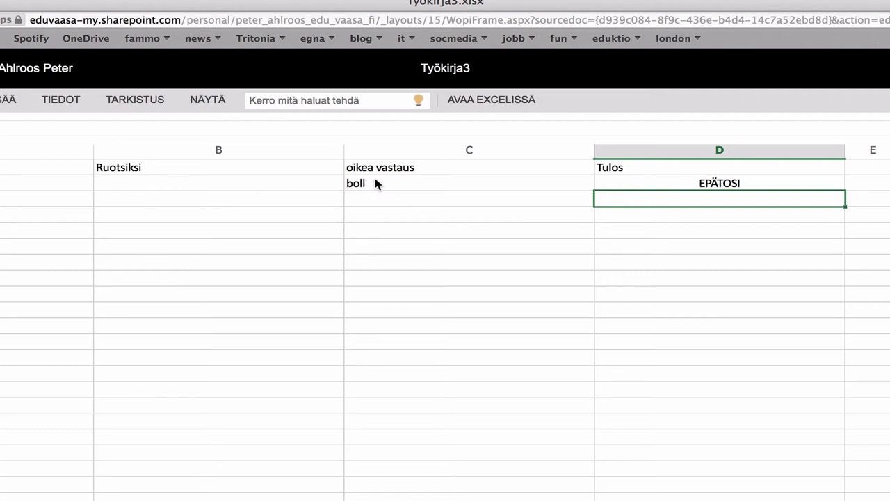
Enter the answer "boll" in cell B2 and fill the comparison formula from D2 down to row 29
click(188, 187)
text(boll)
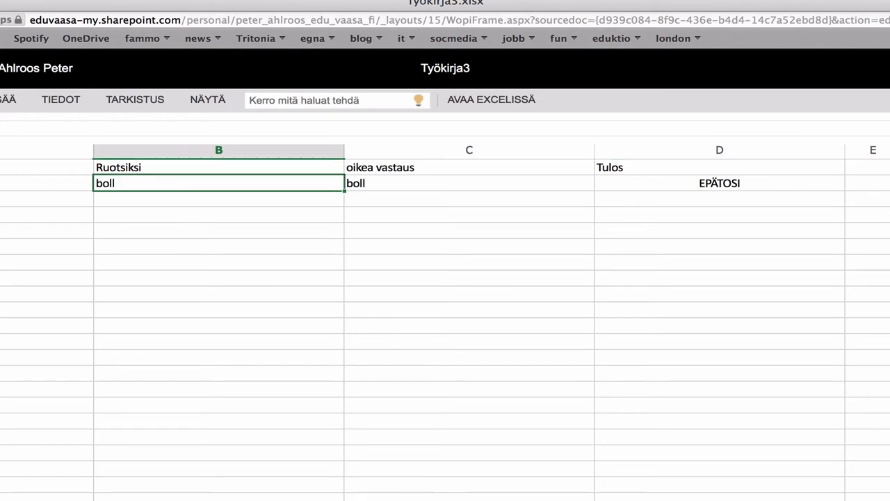
key(Tab)
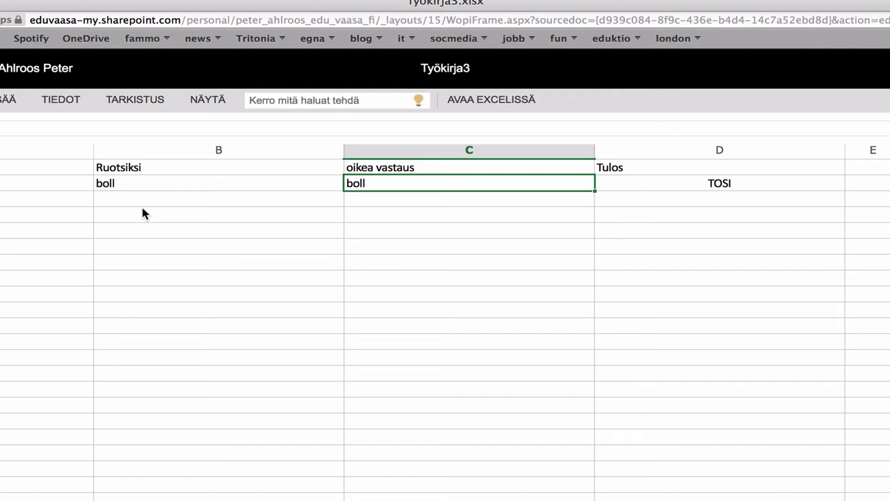
click(630, 184)
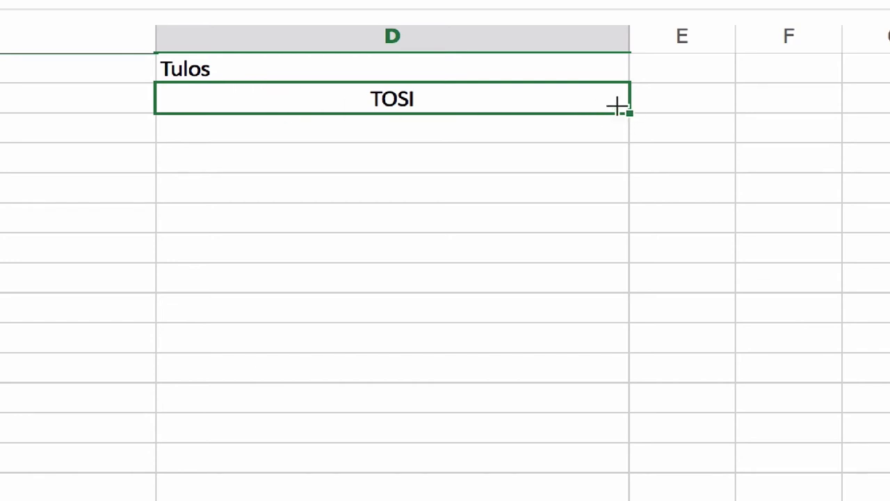
drag(627, 110, 592, 500)
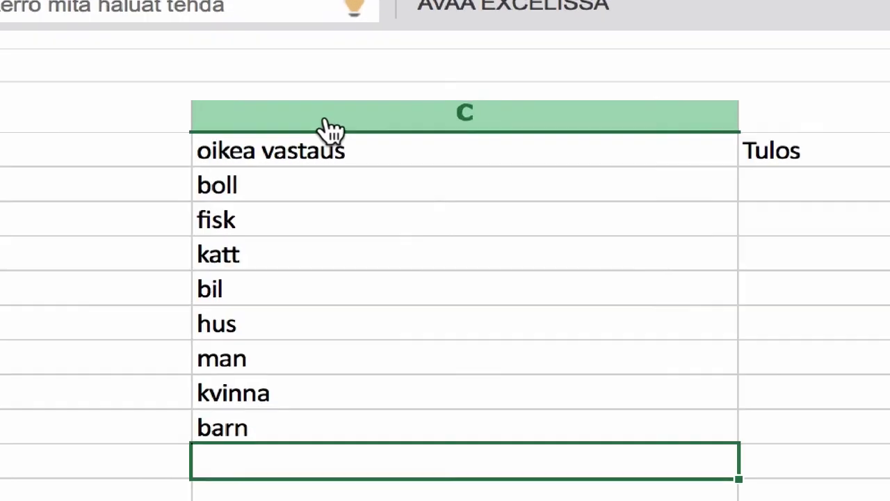
Hide the "oikea vastaus" column C and narrow the "Tulos" column D to about half its width
click(318, 121)
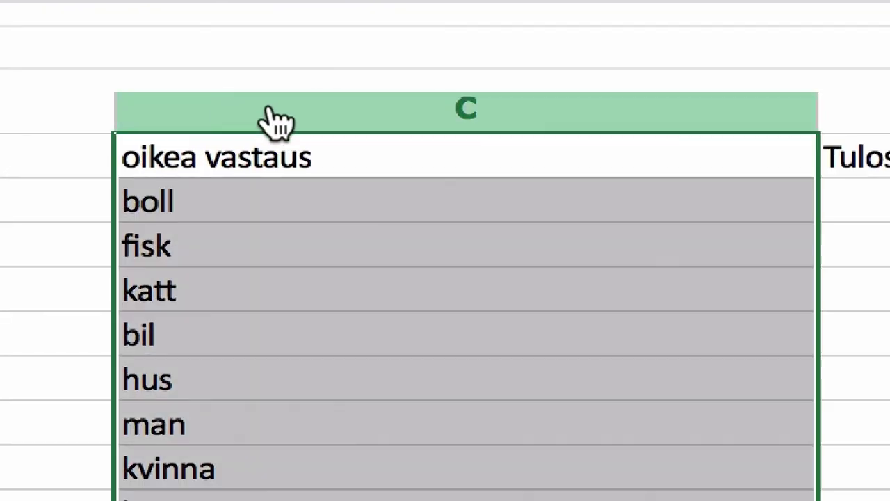
right_click(273, 120)
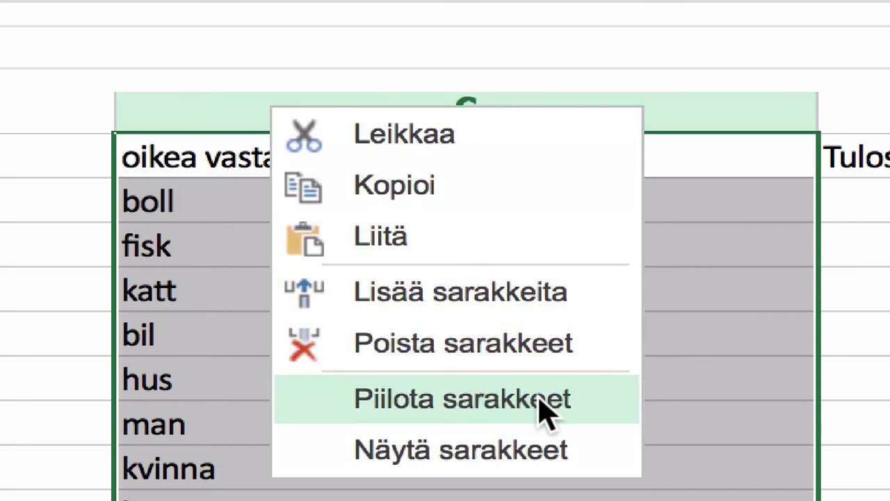
click(496, 399)
click(196, 108)
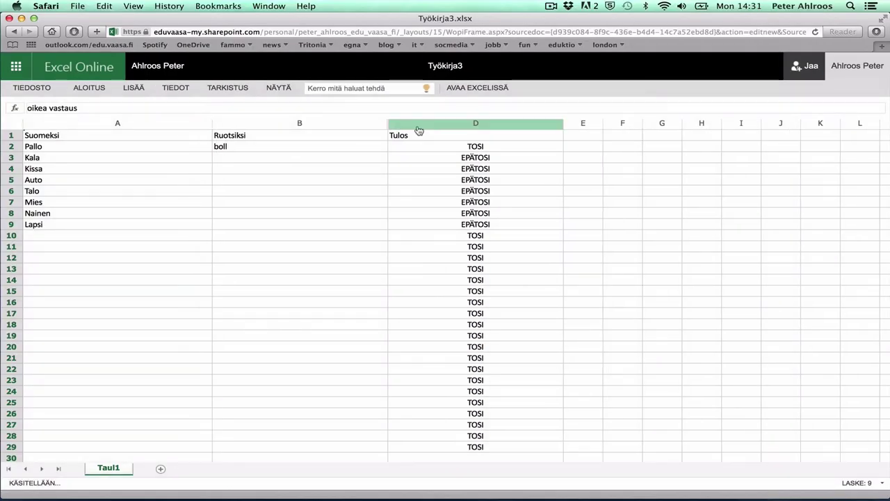
drag(565, 123, 471, 125)
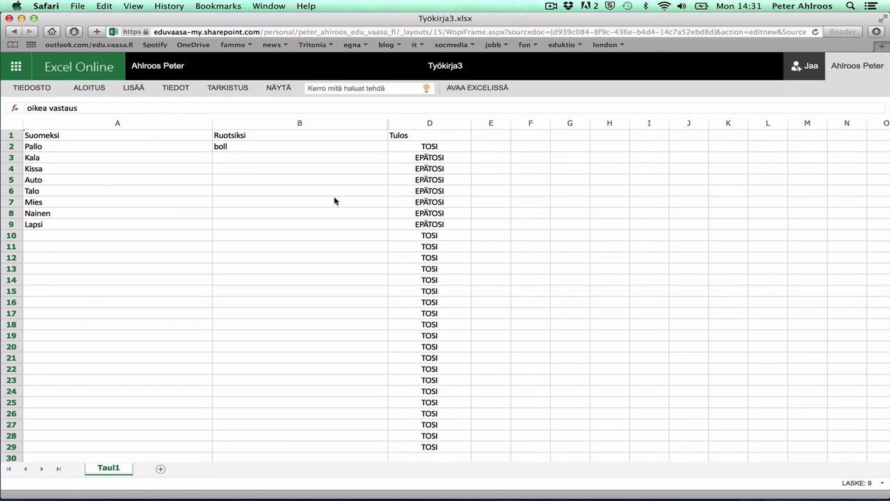
Switch from the vocabulary workbook to Outlook mail
click(235, 148)
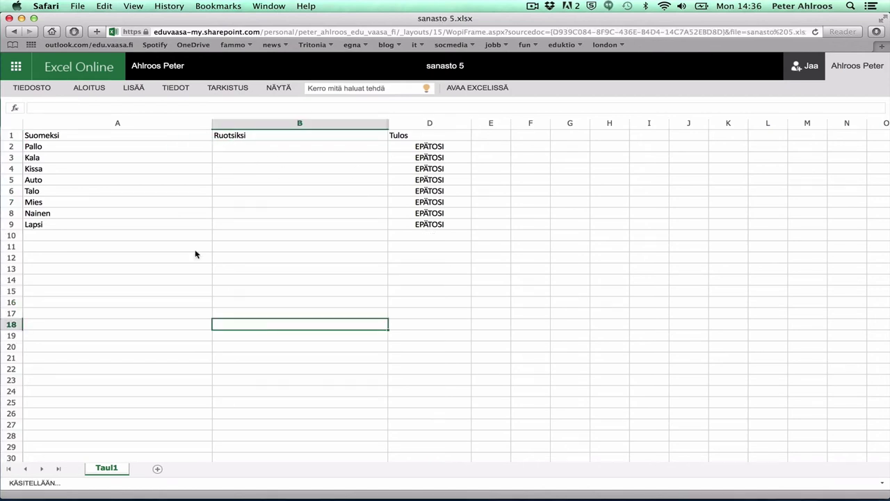
click(176, 224)
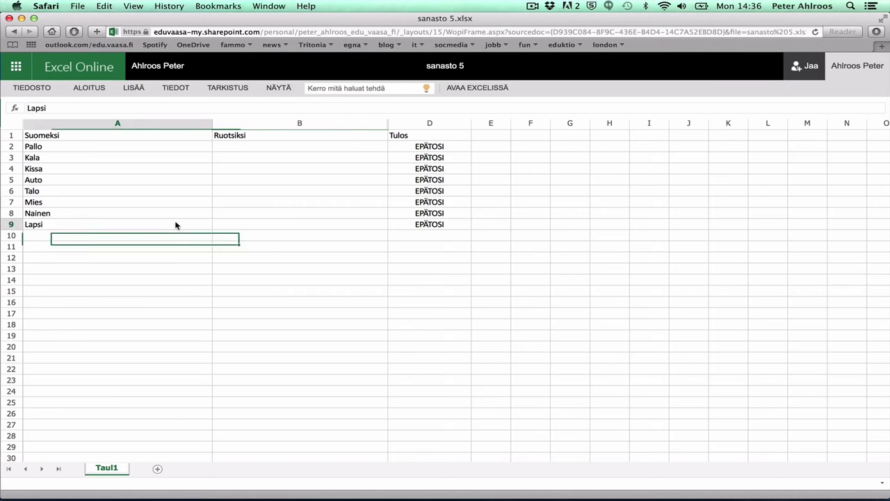
click(16, 74)
click(50, 128)
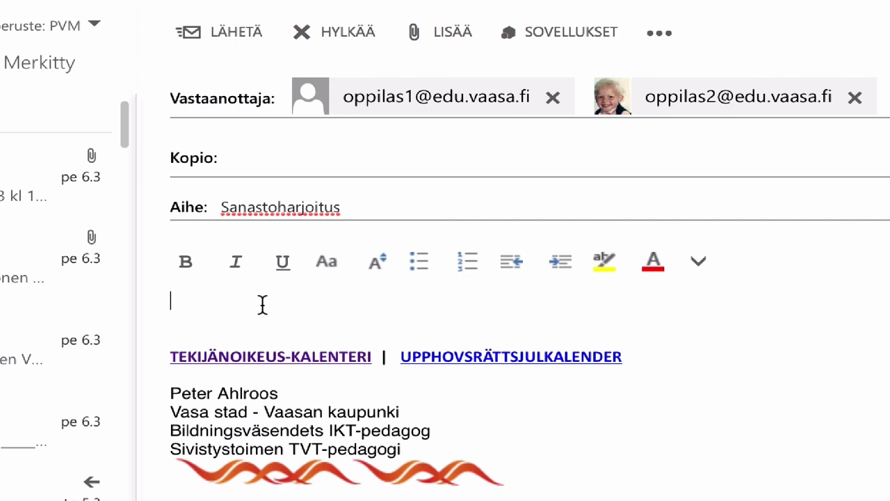
Attach sanasto 5.xlsx from the recent OneDrive files to the "Sanastoharjoitus" message as an attachment copy and send the message
click(452, 32)
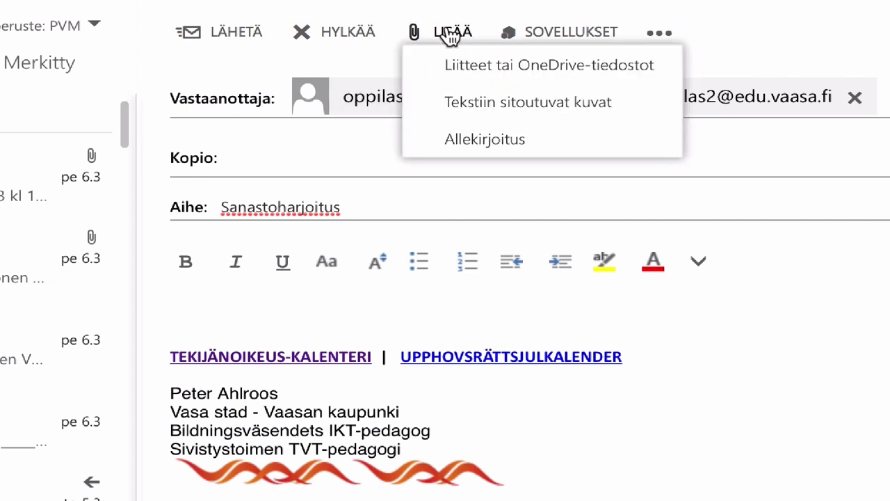
click(477, 70)
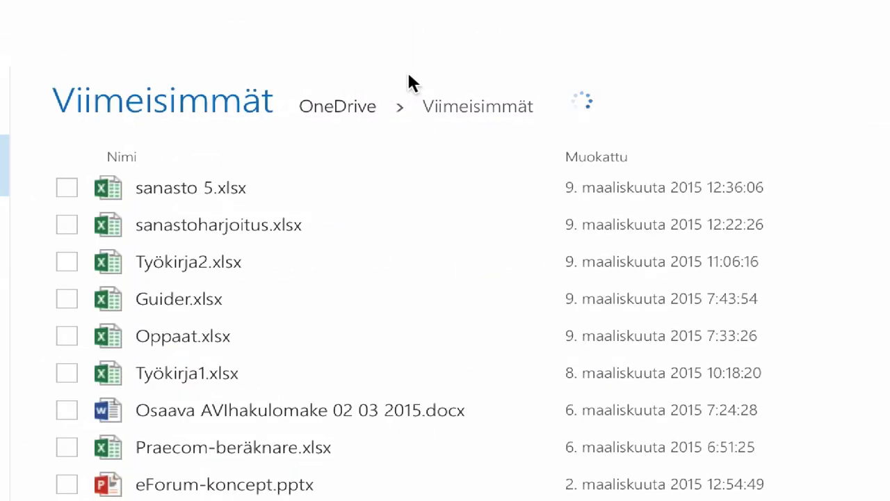
click(66, 188)
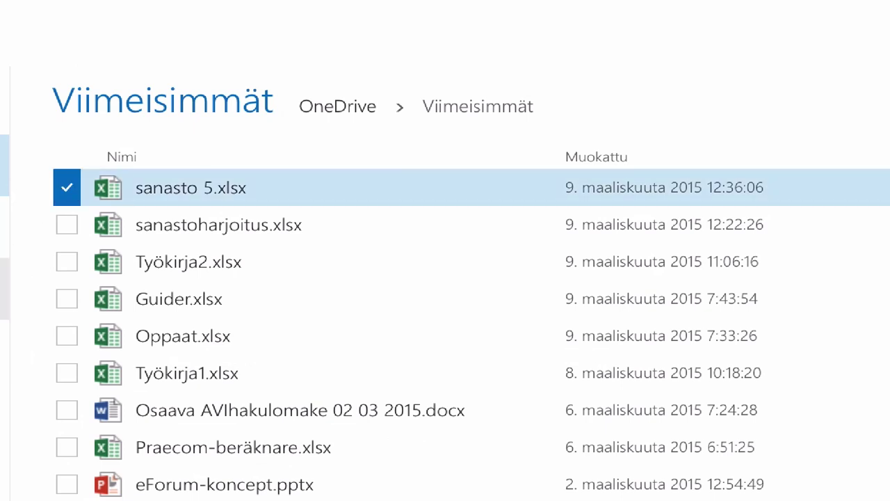
click(207, 57)
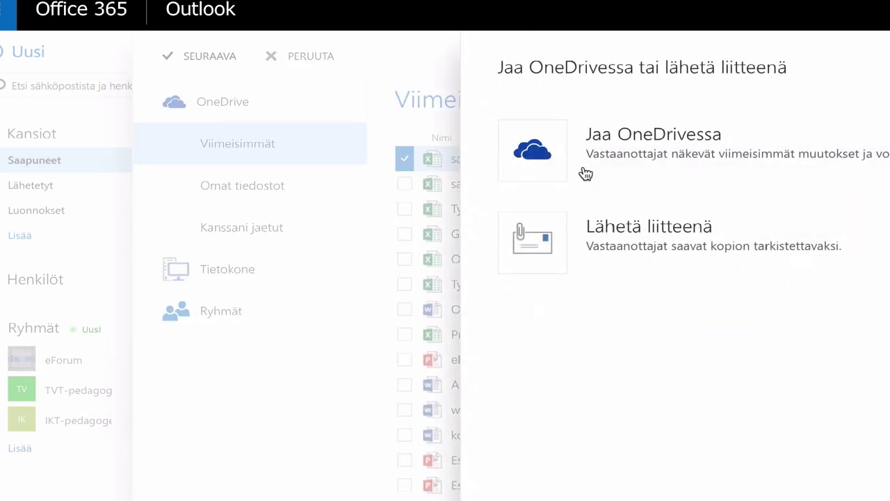
click(558, 216)
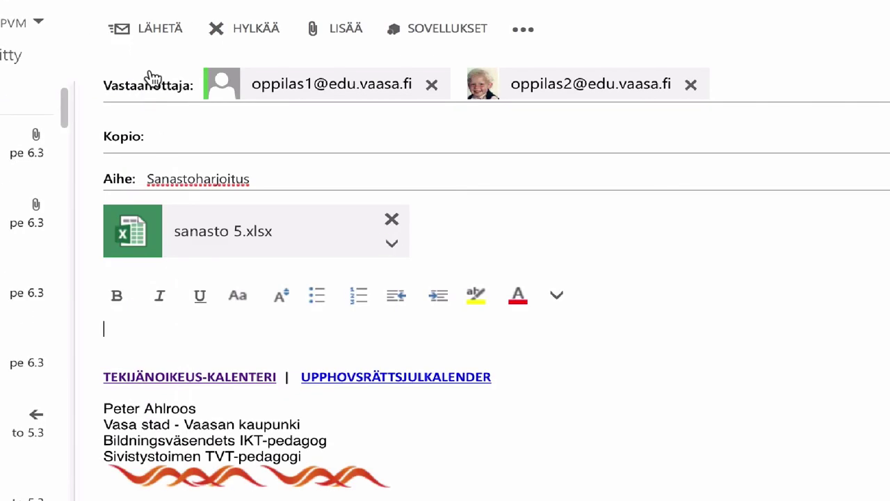
click(149, 29)
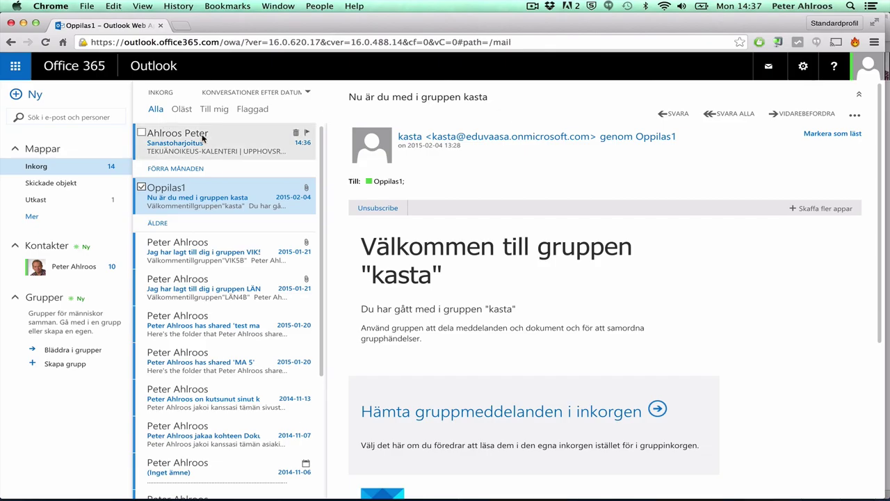
Open the sanasto 5.xlsx attachment of the received "Sanastoharjoitus" message in the pupil's inbox and create an editable copy of it
click(203, 139)
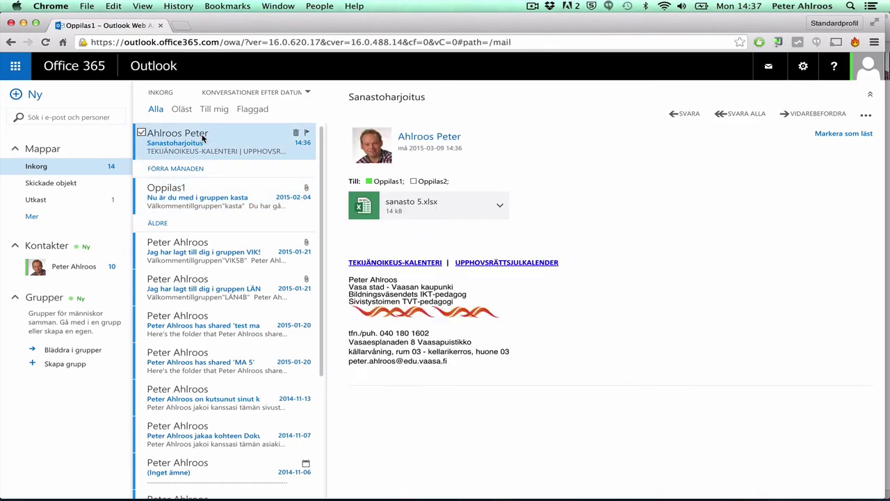
click(366, 215)
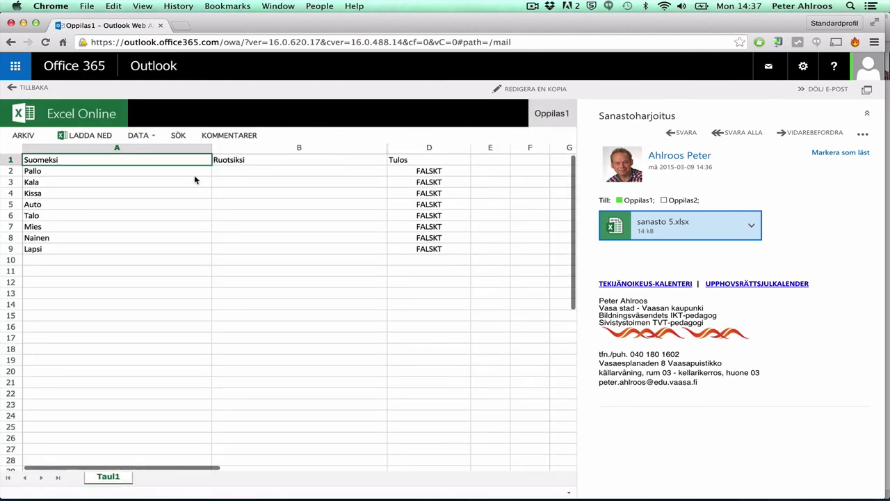
click(197, 173)
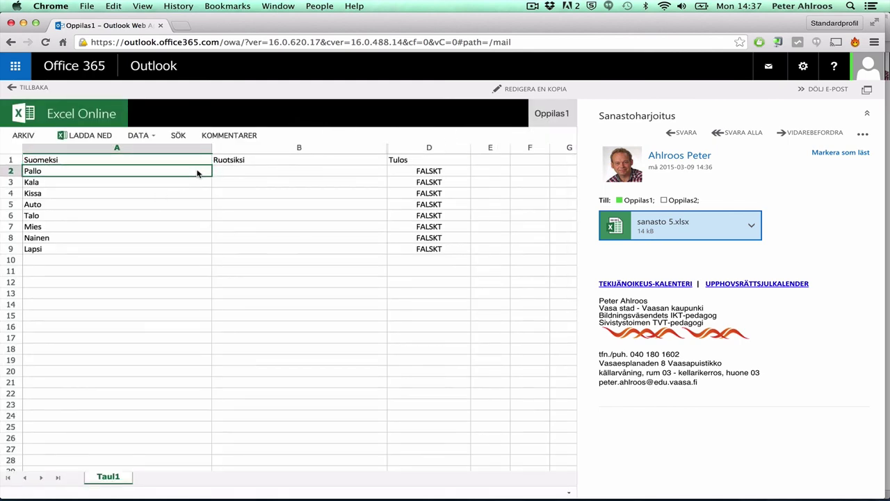
click(531, 90)
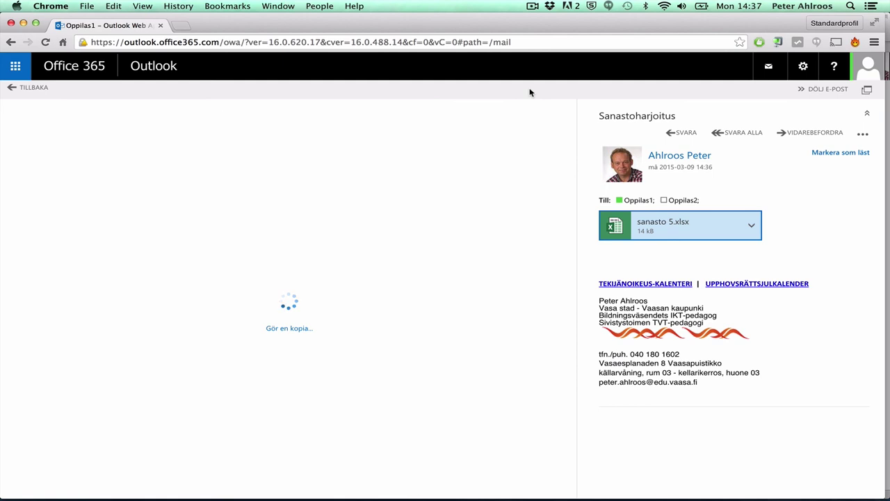